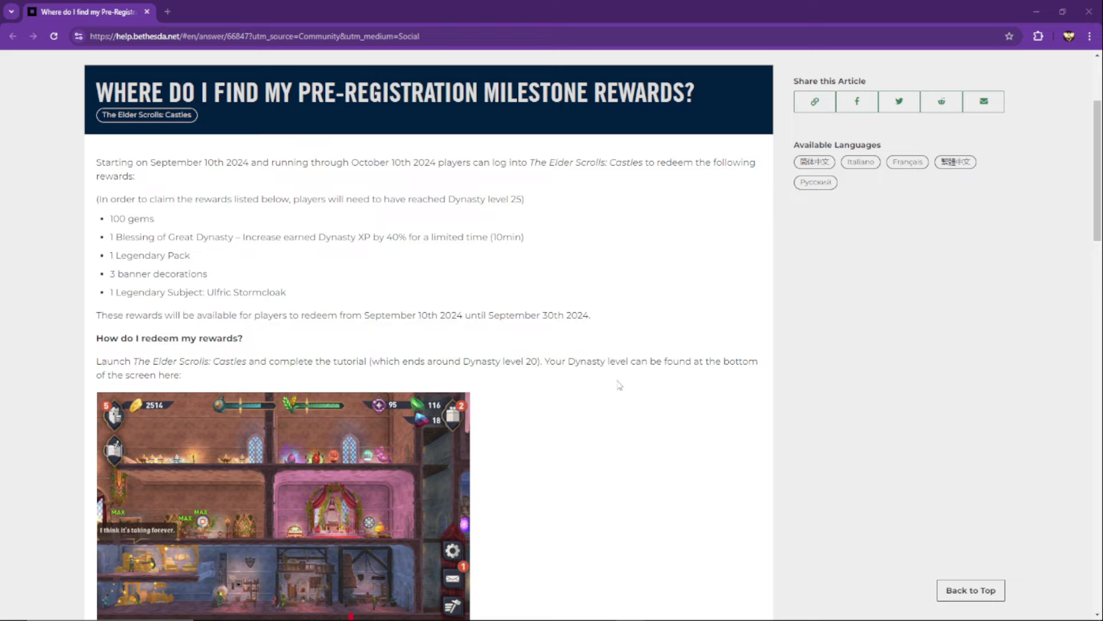
scroll(601, 358, "down", 2)
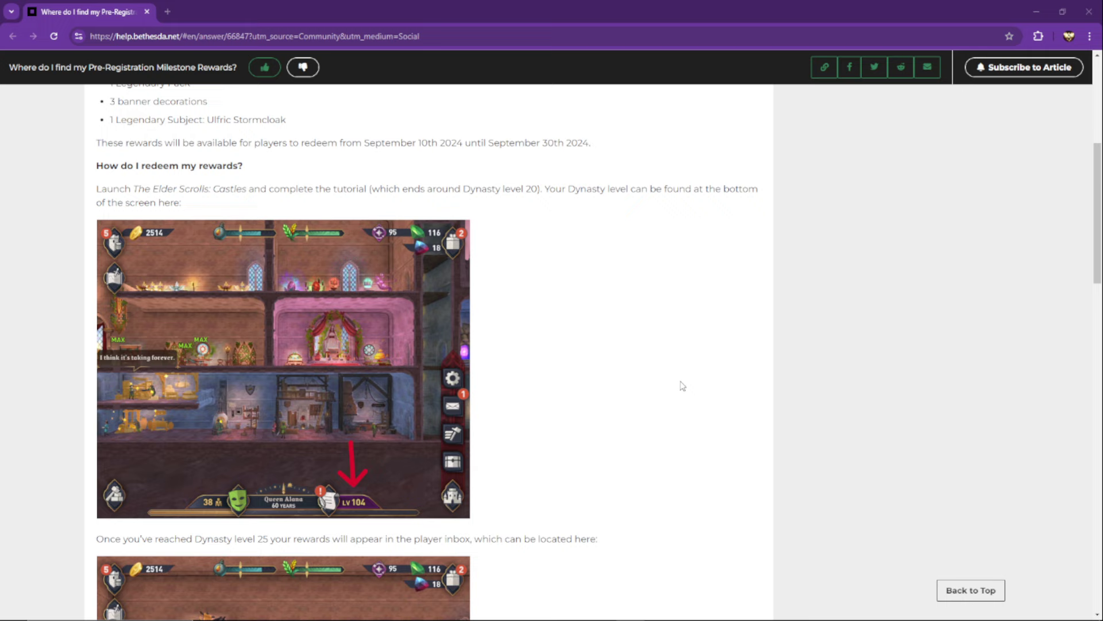
scroll(651, 403, "down", 2)
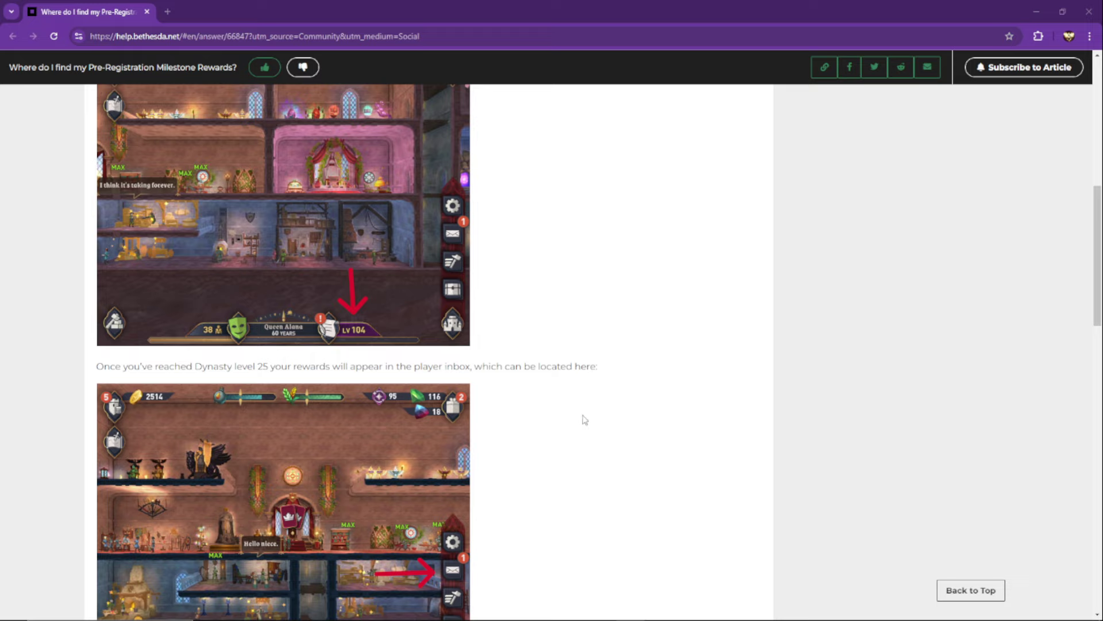
scroll(576, 416, "down", 2)
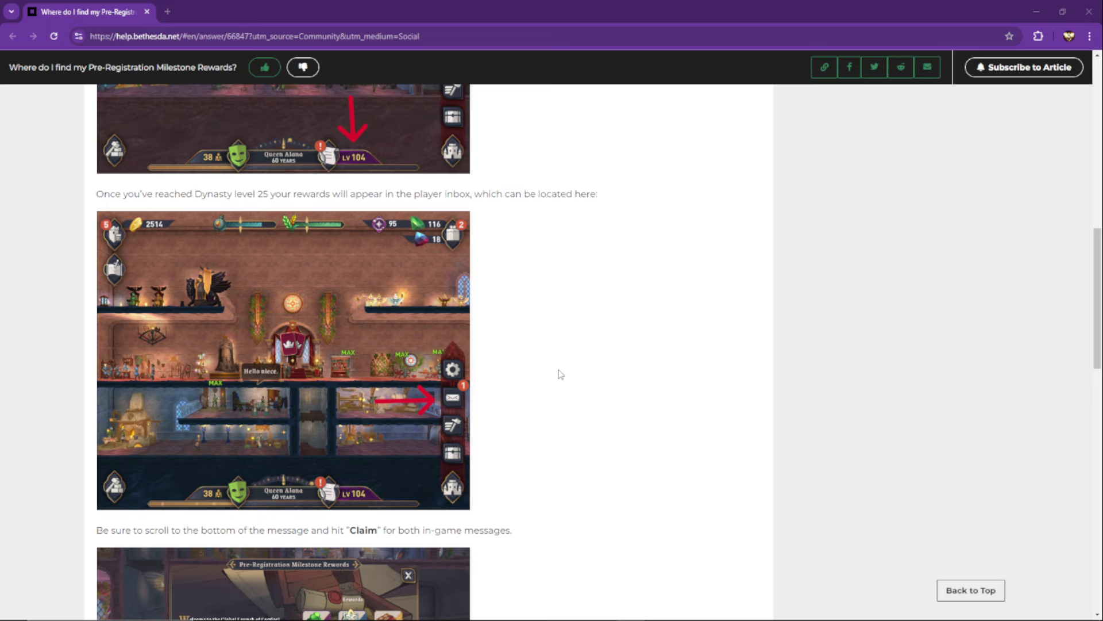
scroll(557, 372, "down", 4)
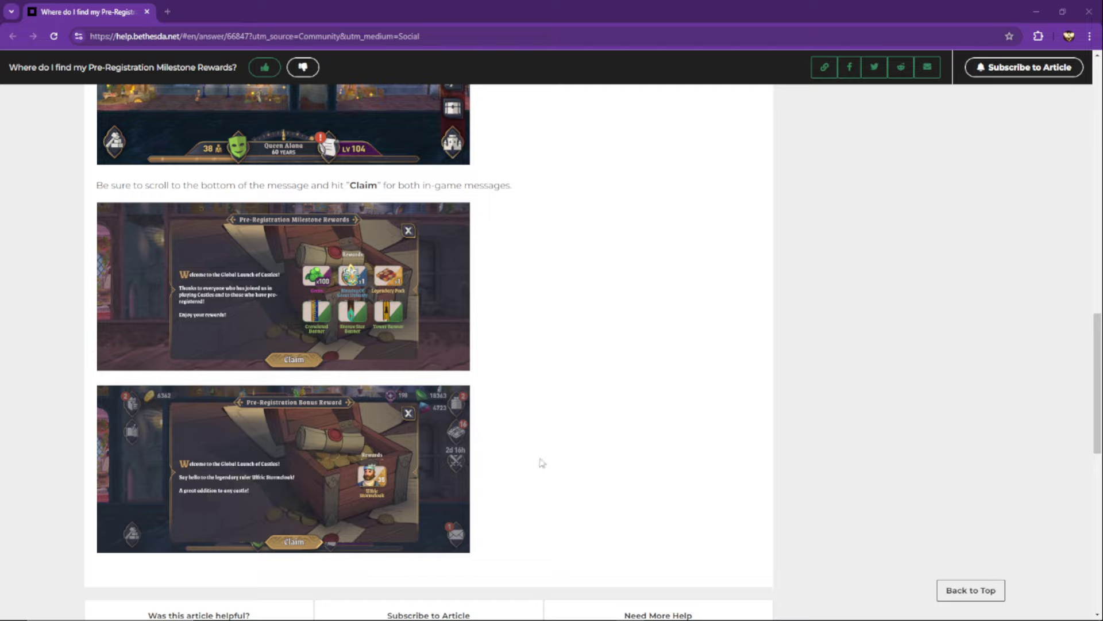
scroll(528, 448, "down", 2)
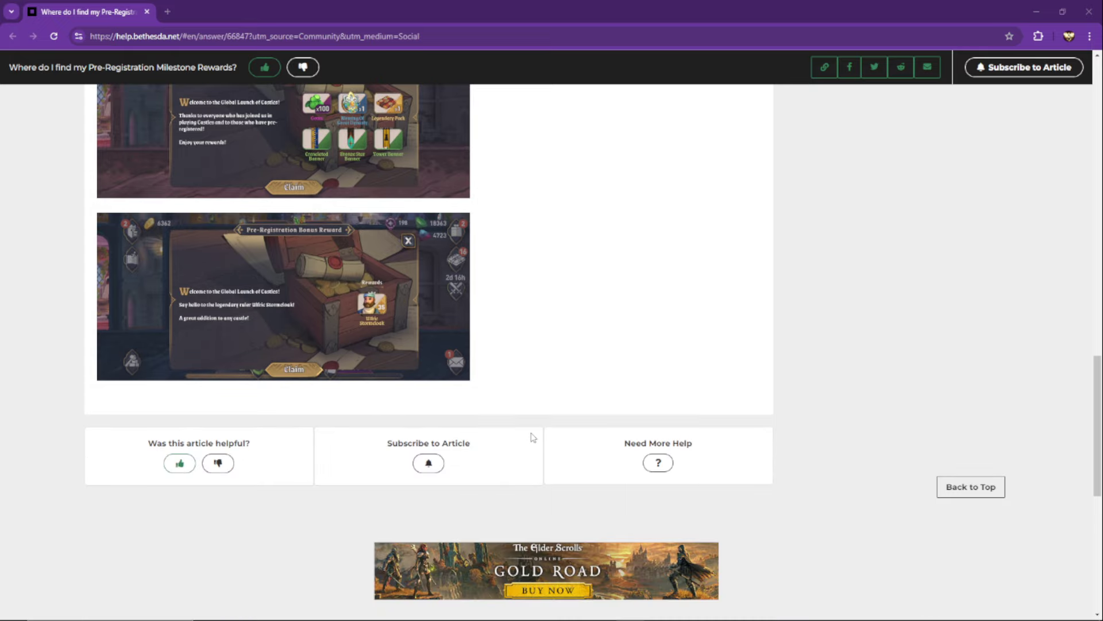
scroll(531, 440, "up", 2)
scroll(532, 438, "up", 2)
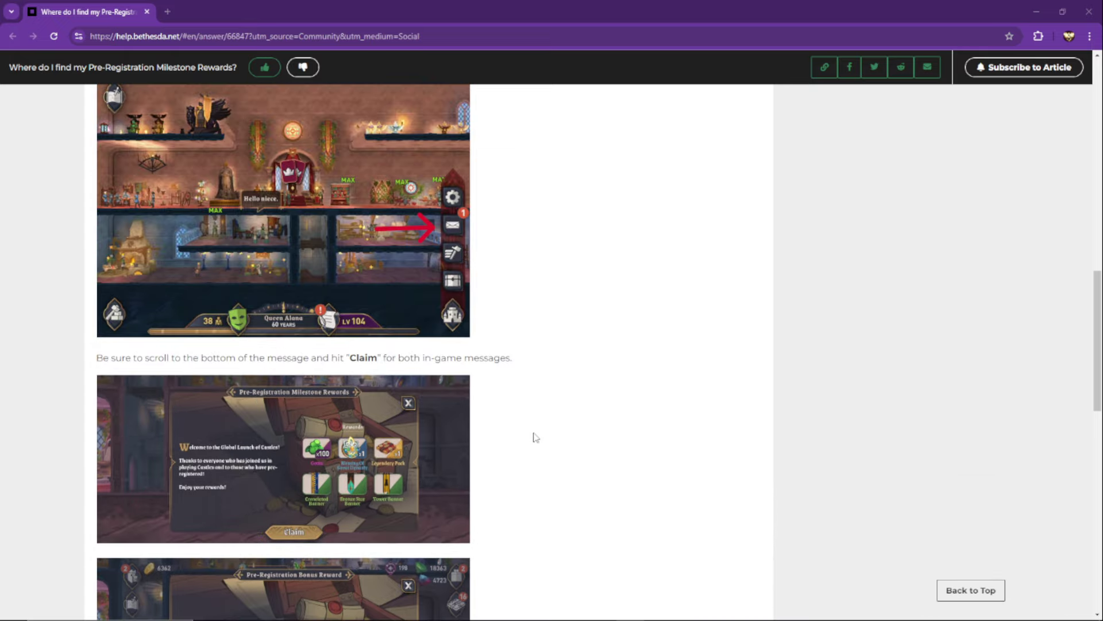
scroll(532, 438, "up", 2)
scroll(534, 436, "up", 2)
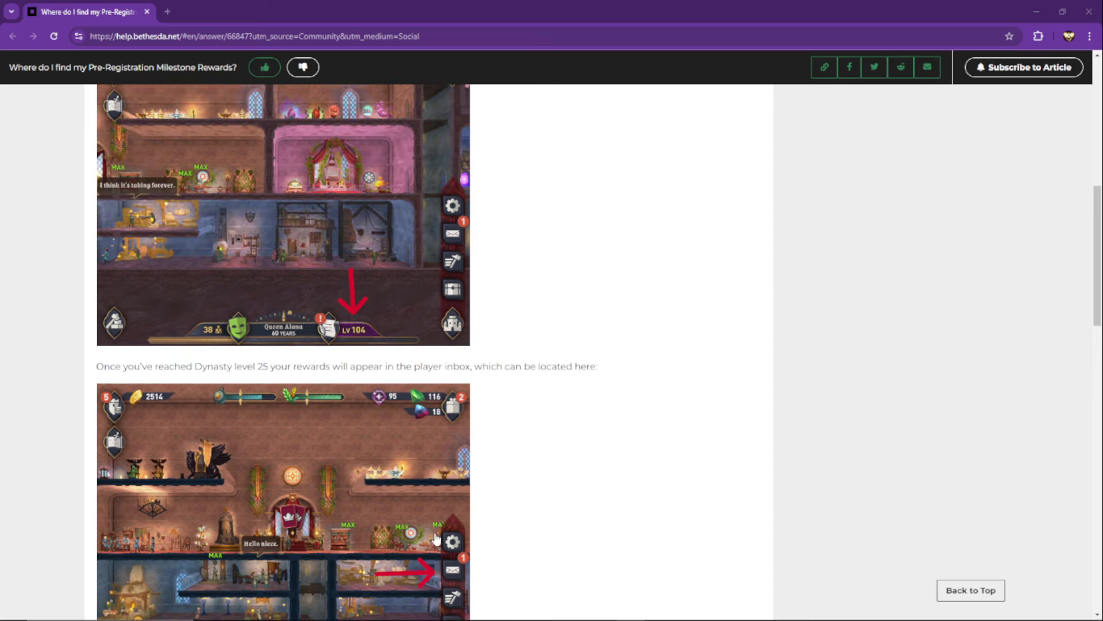
scroll(604, 470, "up", 3)
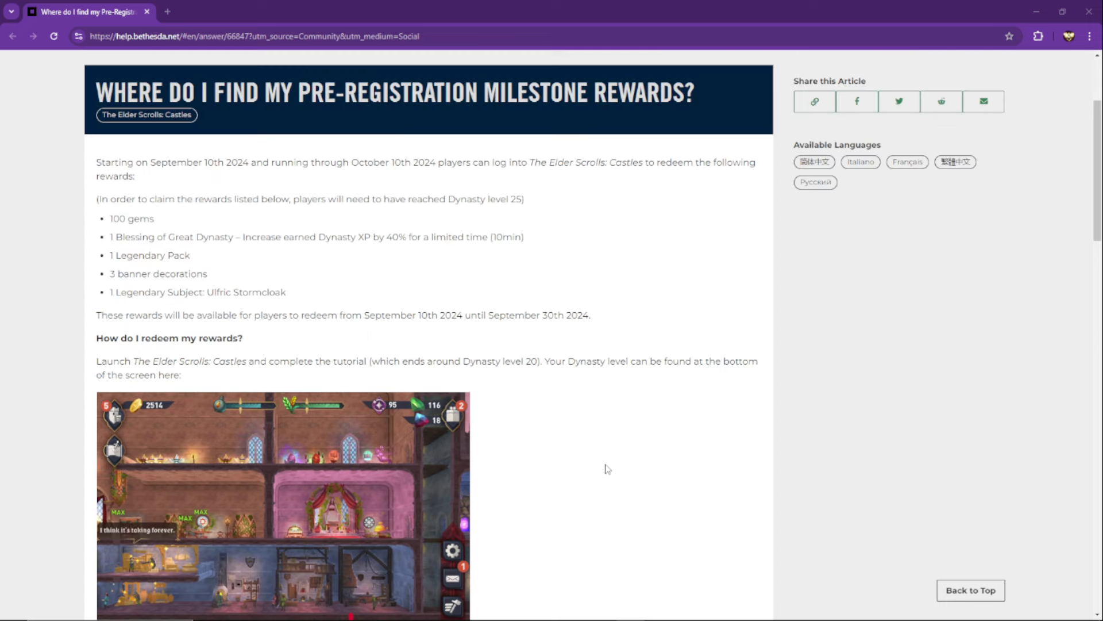